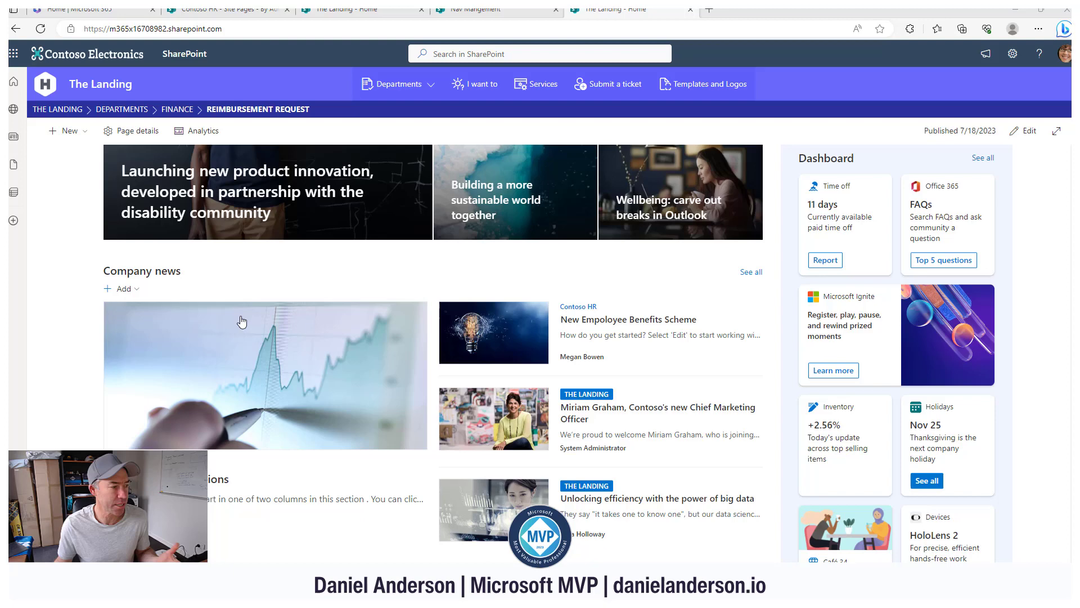
Show all Company news posts and start an Email a news digest.
scroll(243, 317, "down", 1)
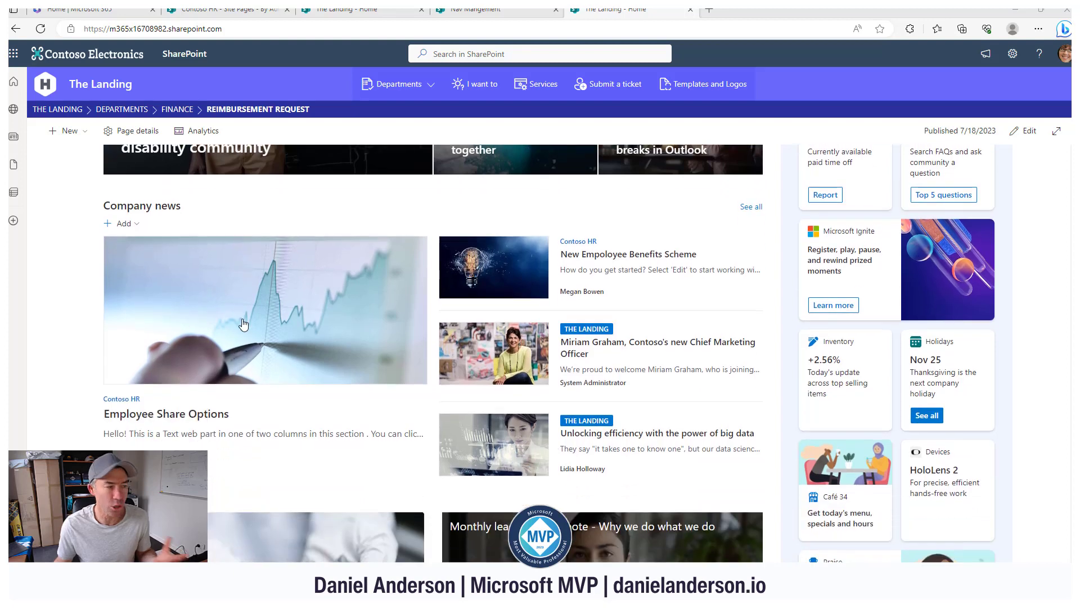
left_click(751, 208)
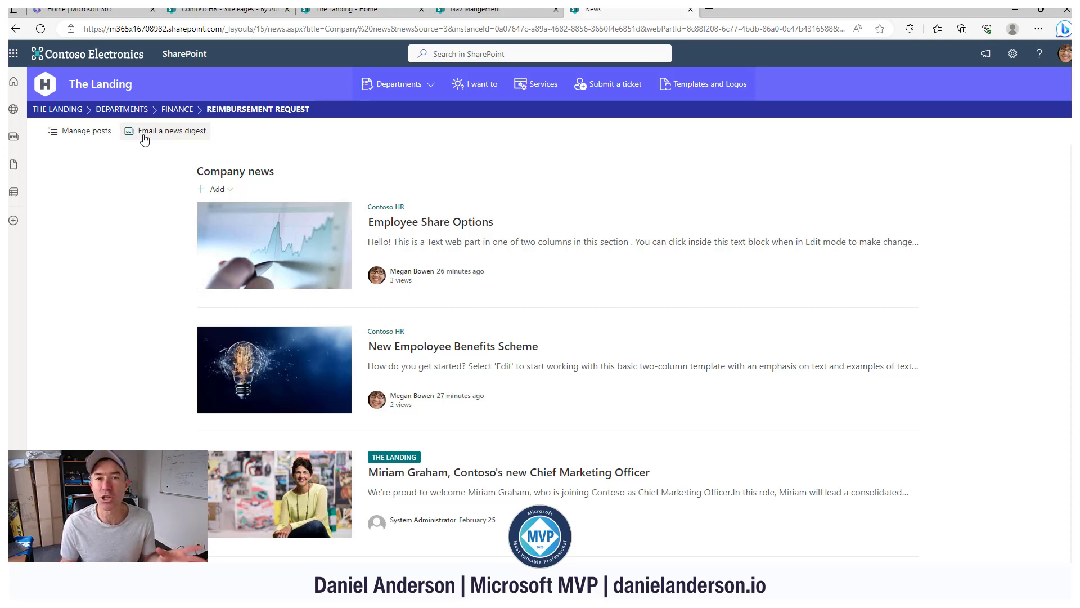
left_click(175, 136)
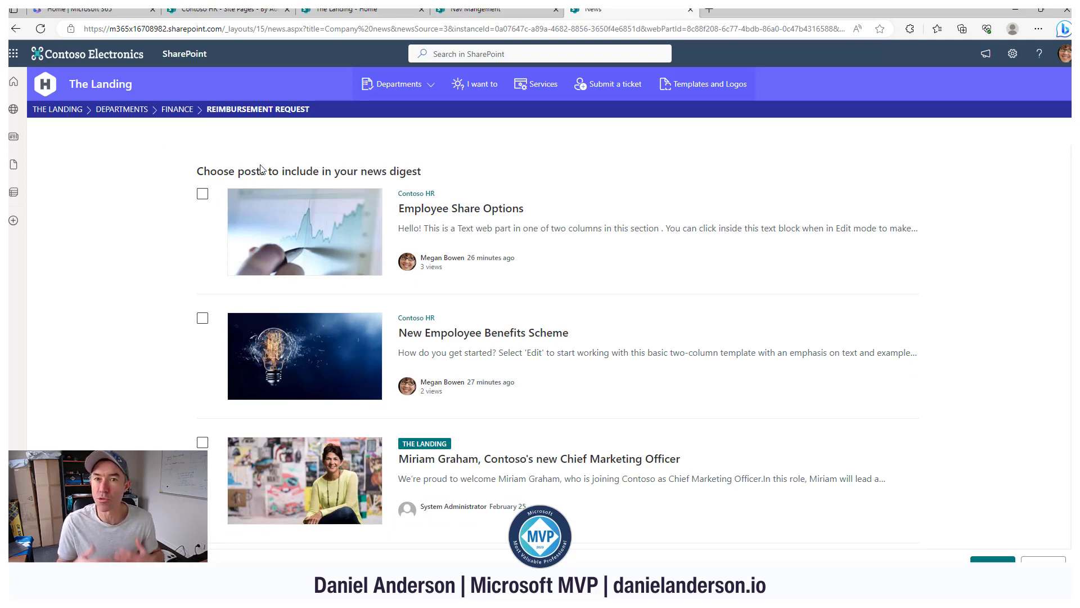
Tick the five posts, Employee Share Options through the Washington drone-laws update, and continue.
left_click(202, 194)
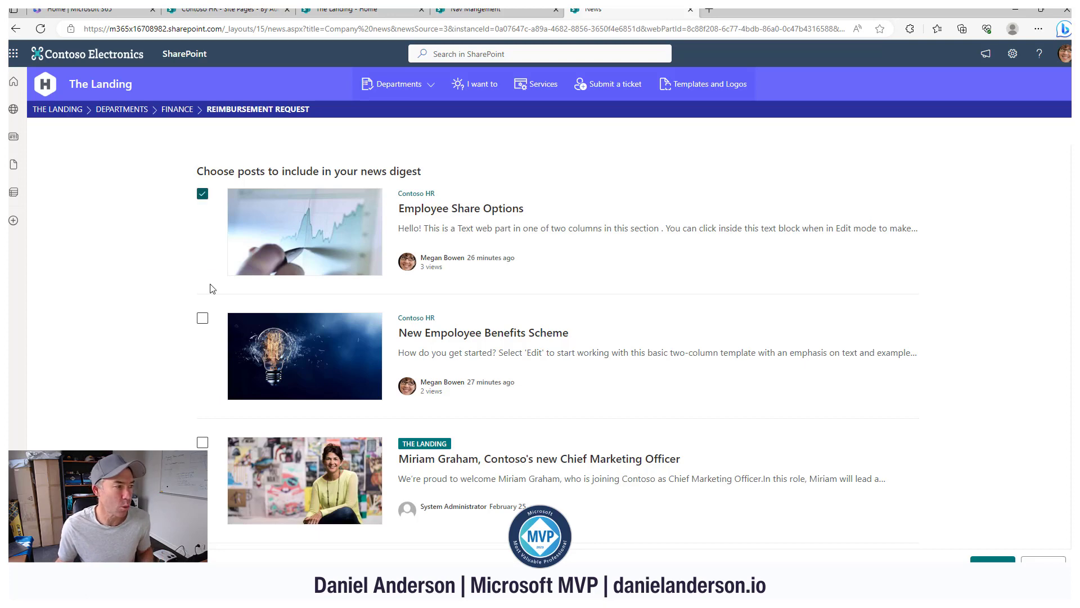
left_click(203, 320)
scroll(204, 324, "down", 2)
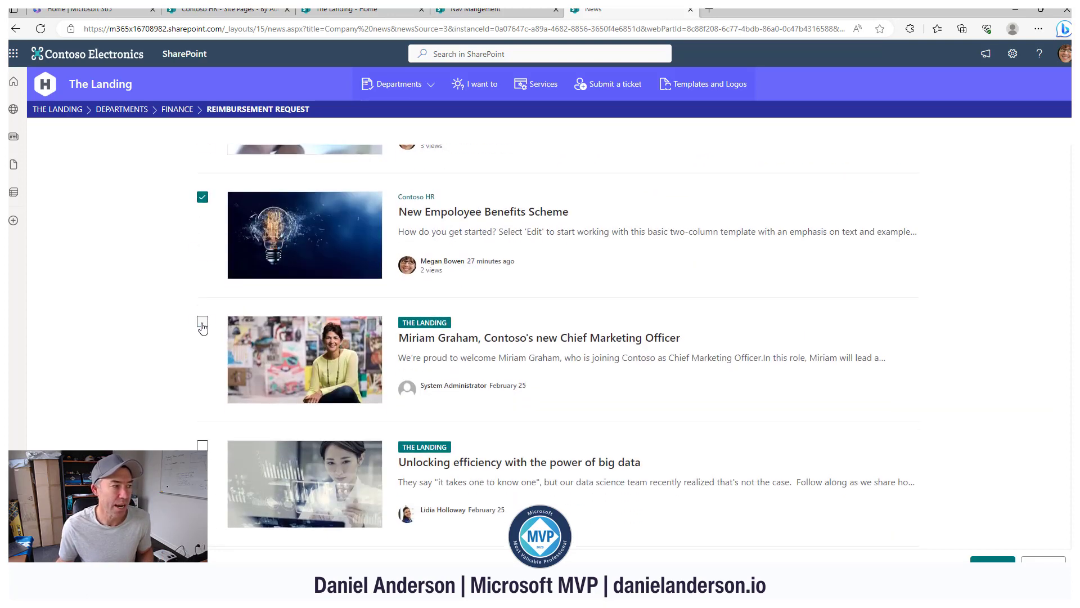
left_click(204, 321)
scroll(207, 331, "down", 2)
left_click(203, 345)
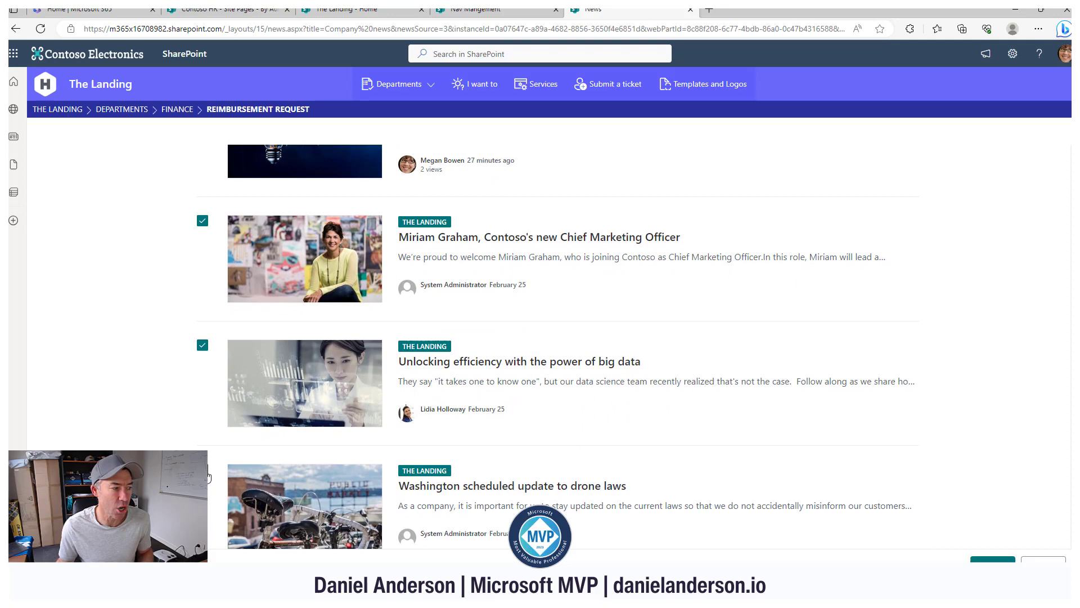
scroll(624, 402, "down", 4)
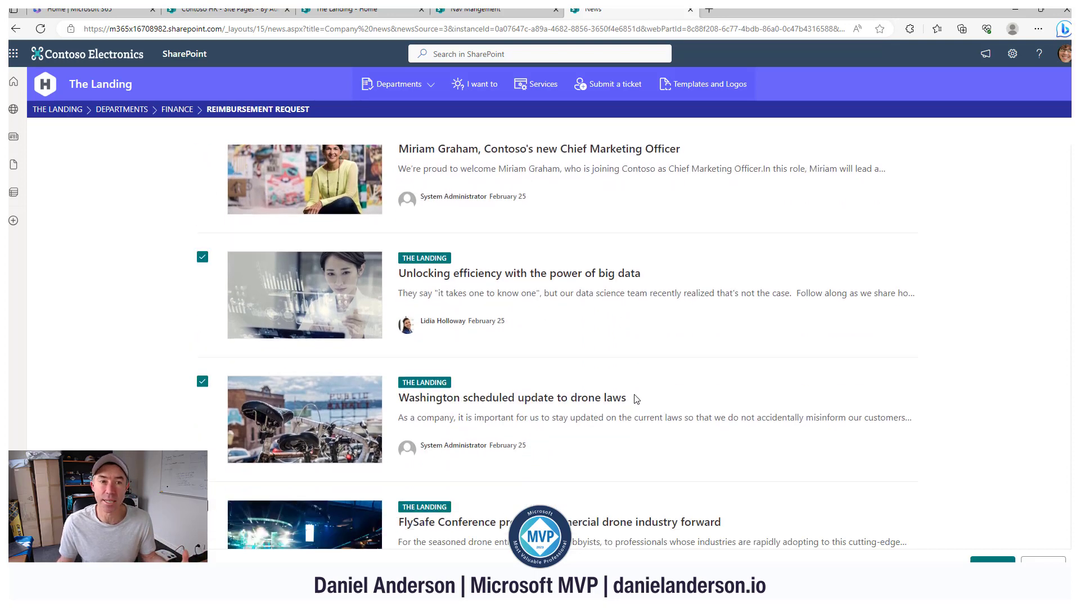
scroll(636, 399, "down", 2)
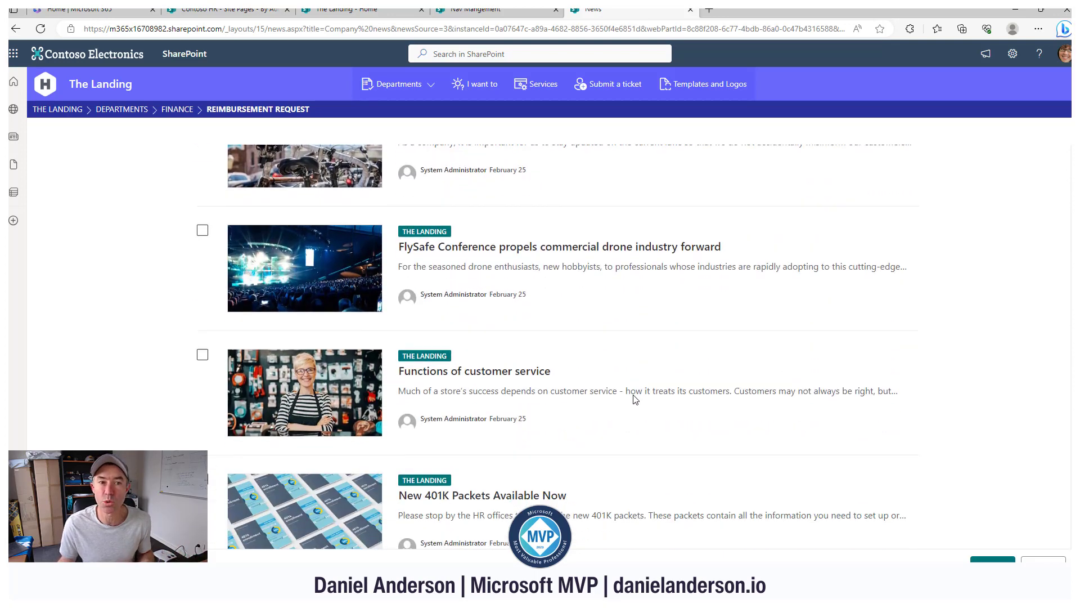
scroll(634, 394, "up", 2)
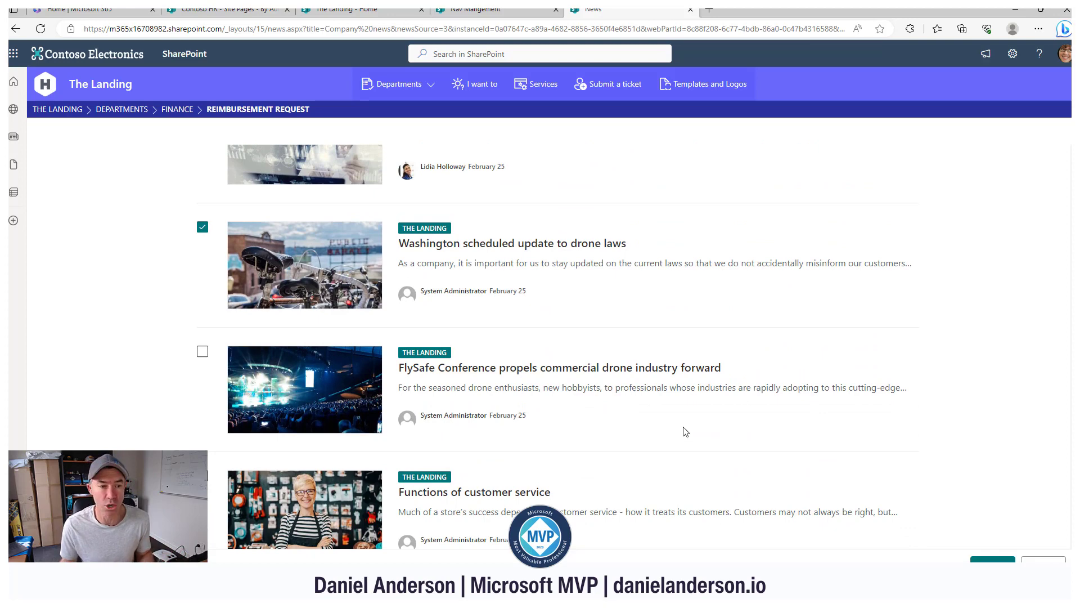
left_click(993, 560)
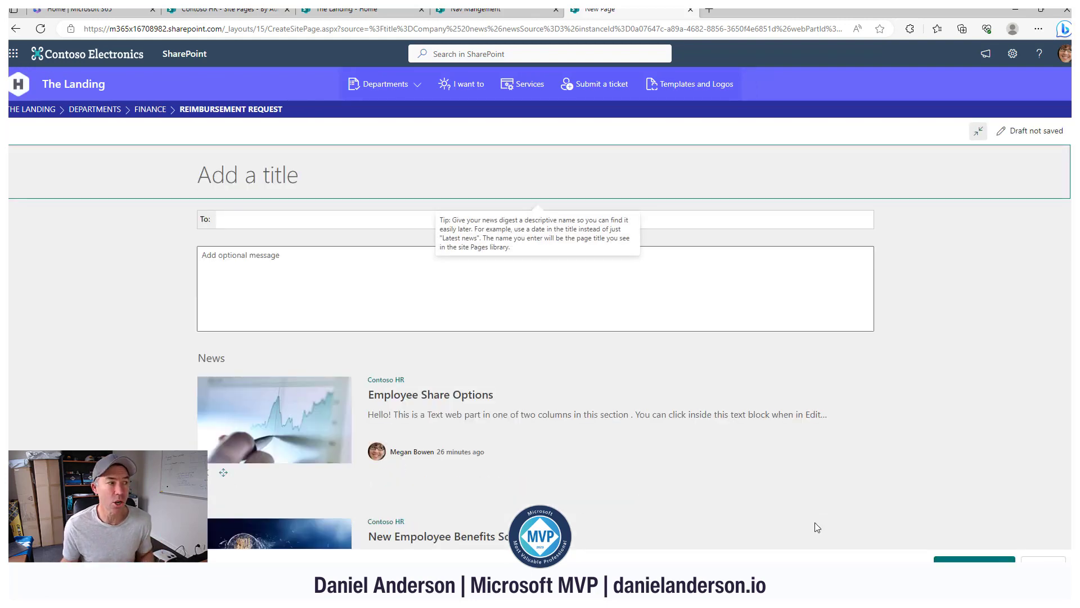
Address the digest to the suggested colleague in the To field.
left_click(324, 220)
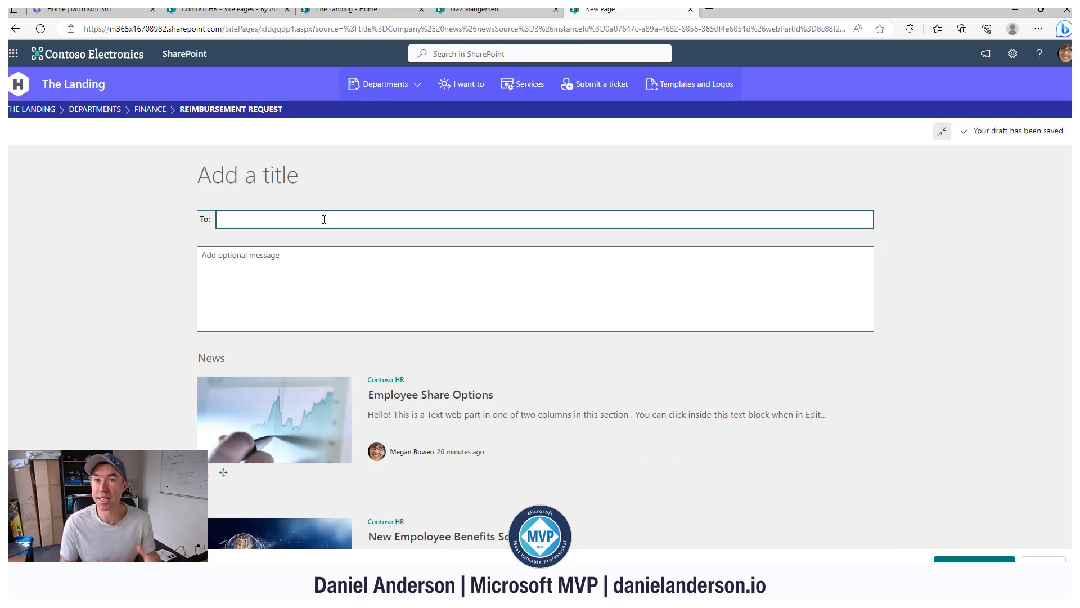
type("alex")
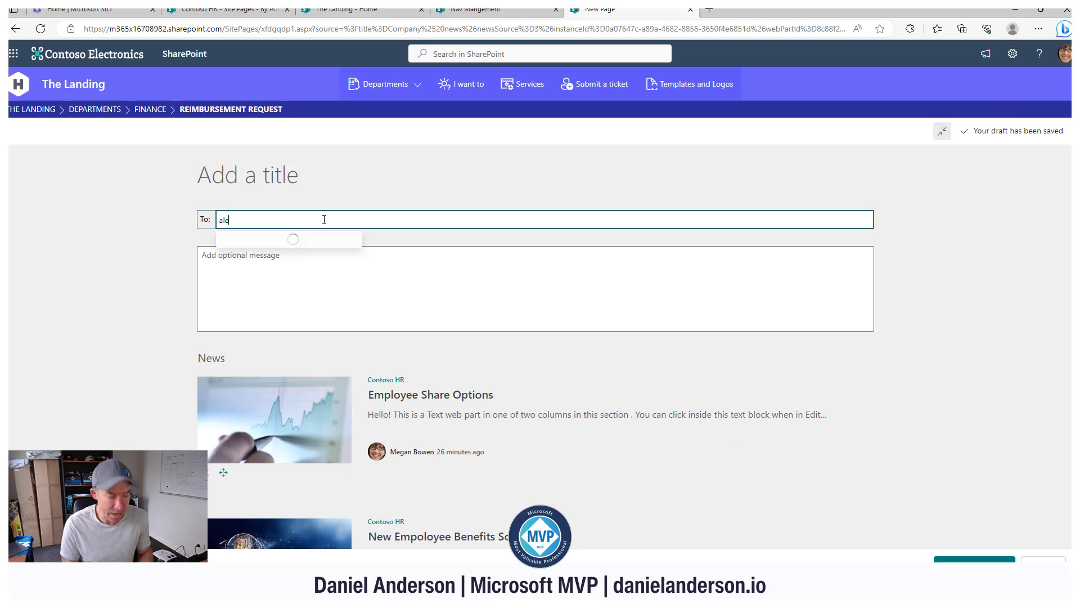
left_click(284, 247)
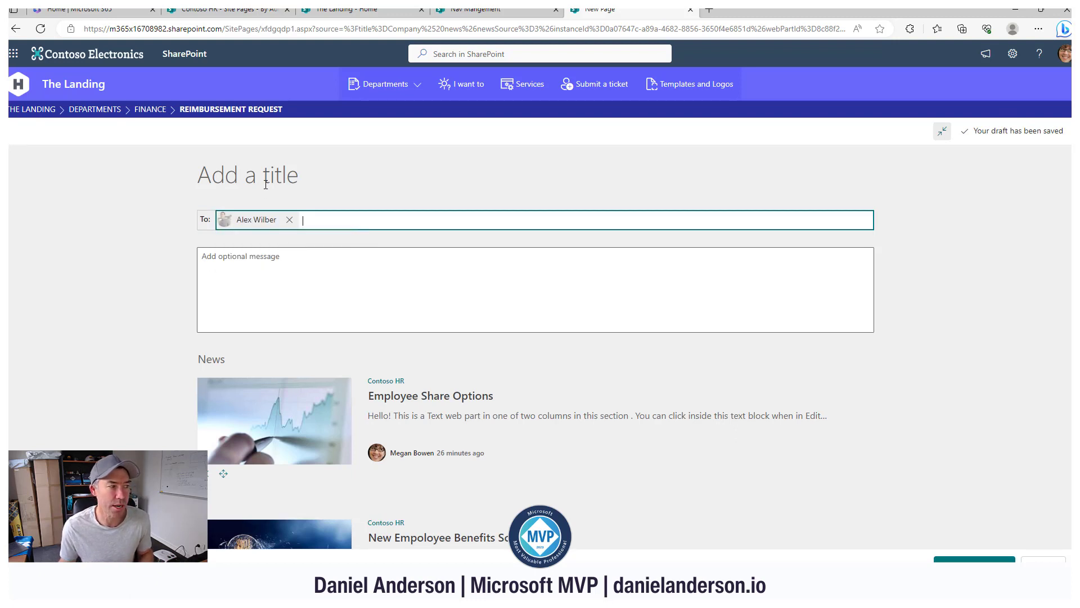
Title the digest 'This weeks important News', fixing the typos.
left_click(310, 175)
type("THis")
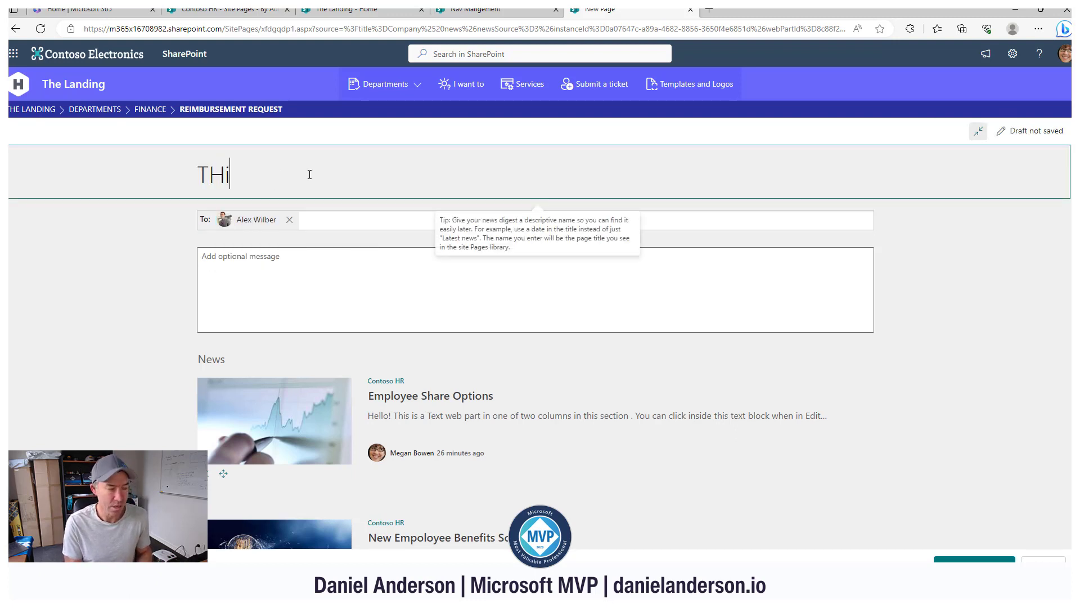
key("BackSpace")
key("BackSpace")
key("BackSpace")
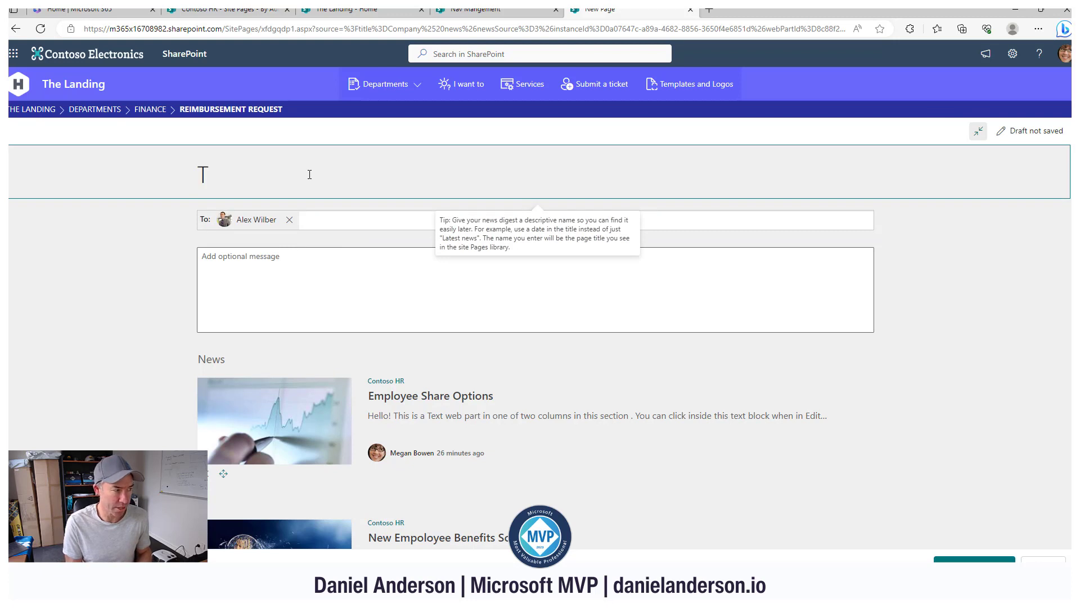
type("his weeks important new")
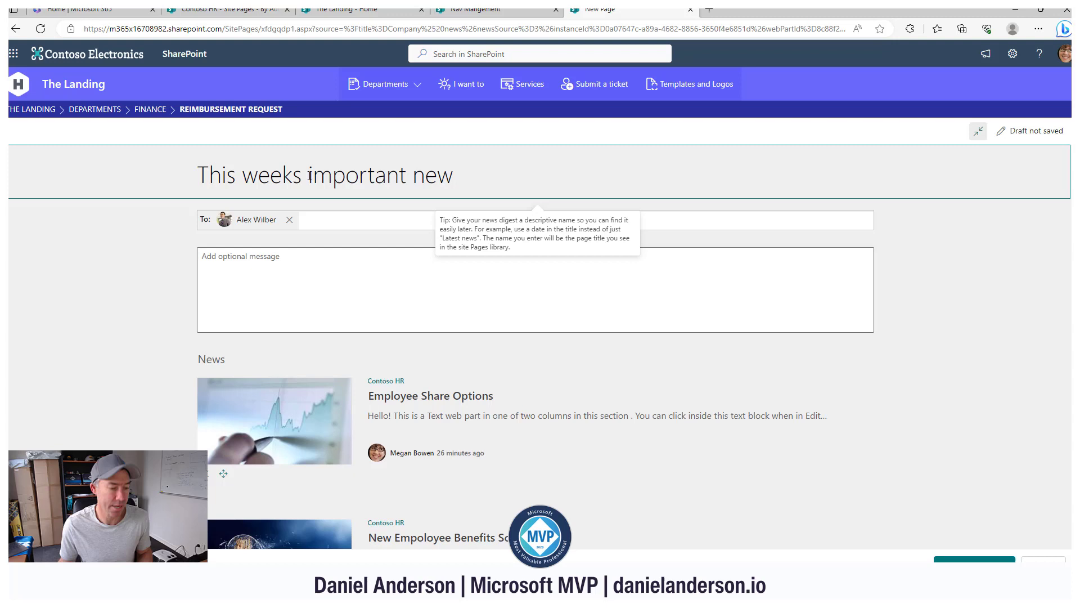
type("s")
left_click(425, 168)
key("BackSpace")
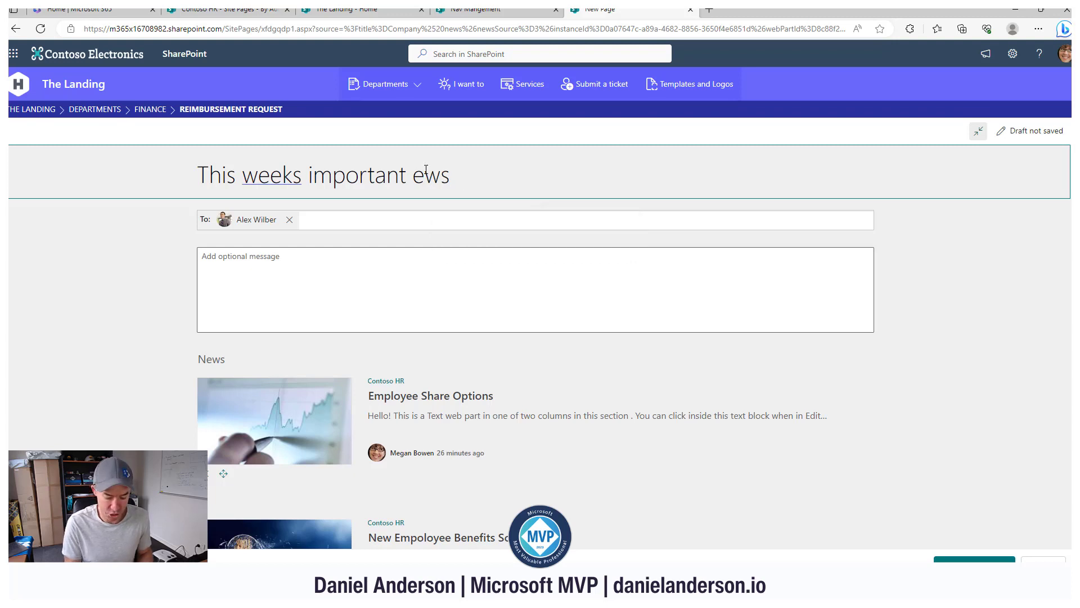
type("N")
left_click(319, 276)
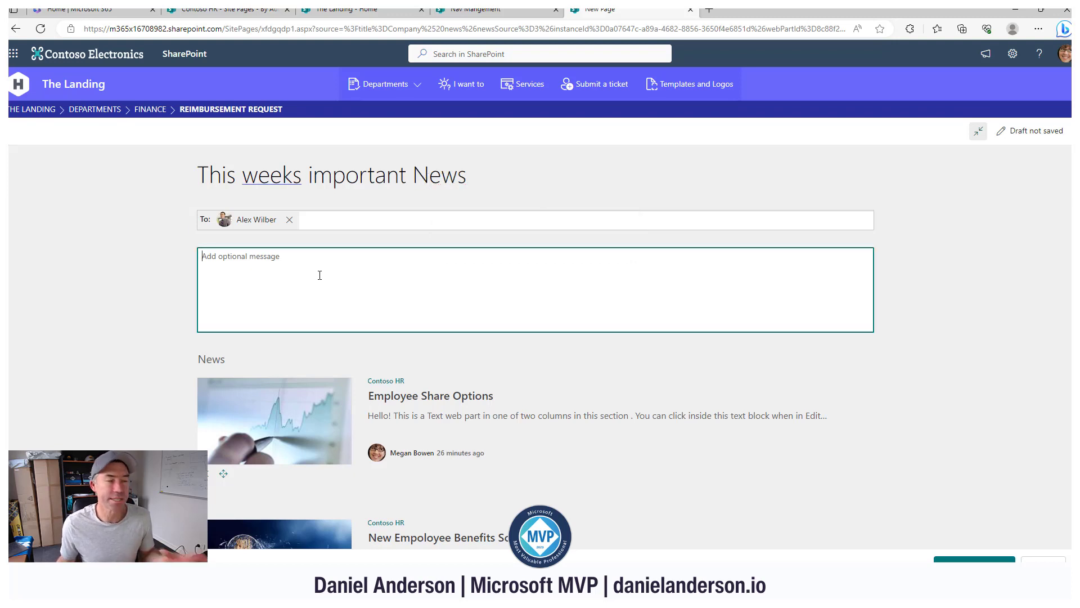
scroll(336, 279, "down", 10)
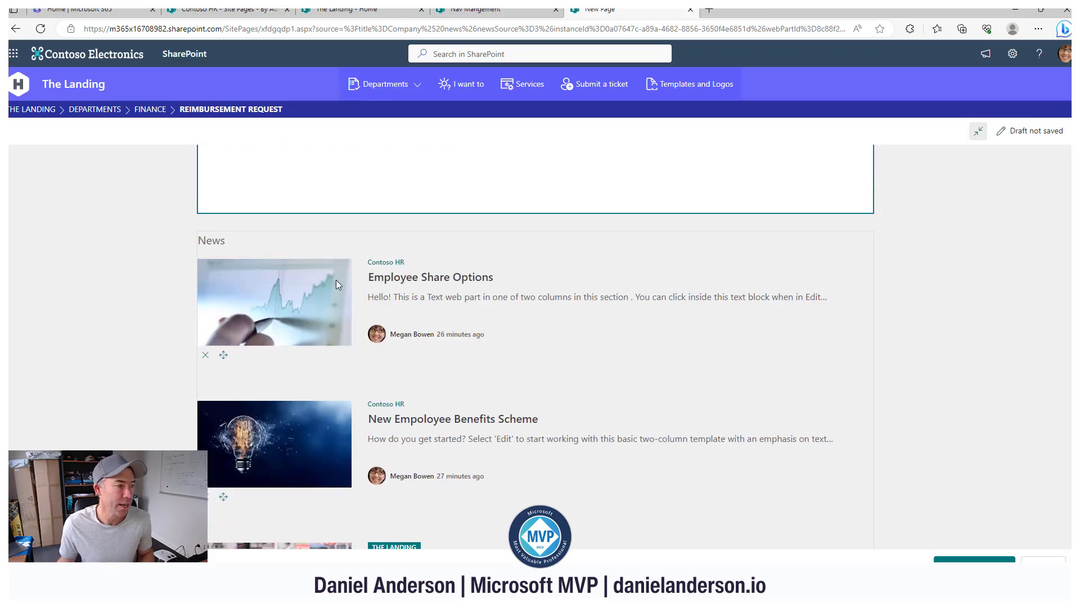
scroll(340, 280, "up", 10)
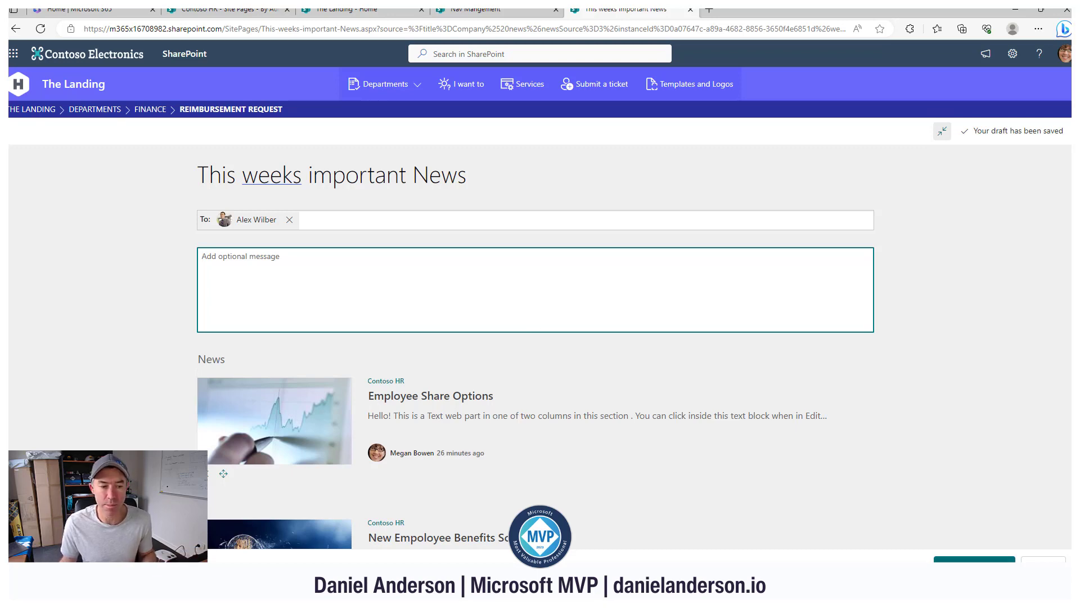
Send the news digest and drag the Outlook inbox window into view.
left_click(974, 559)
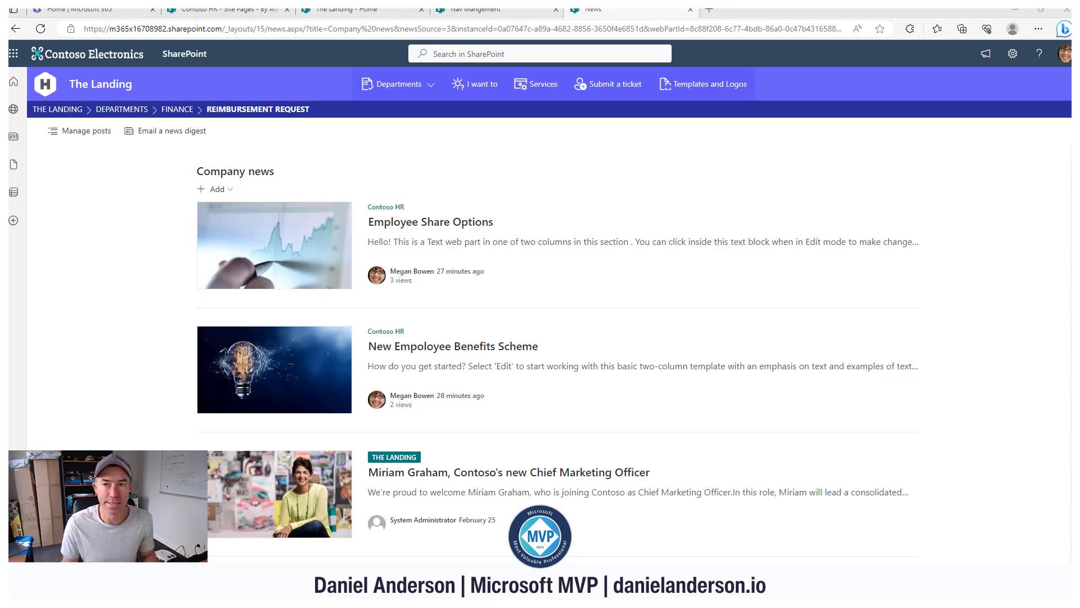
left_click_drag(848, 130, 598, 35)
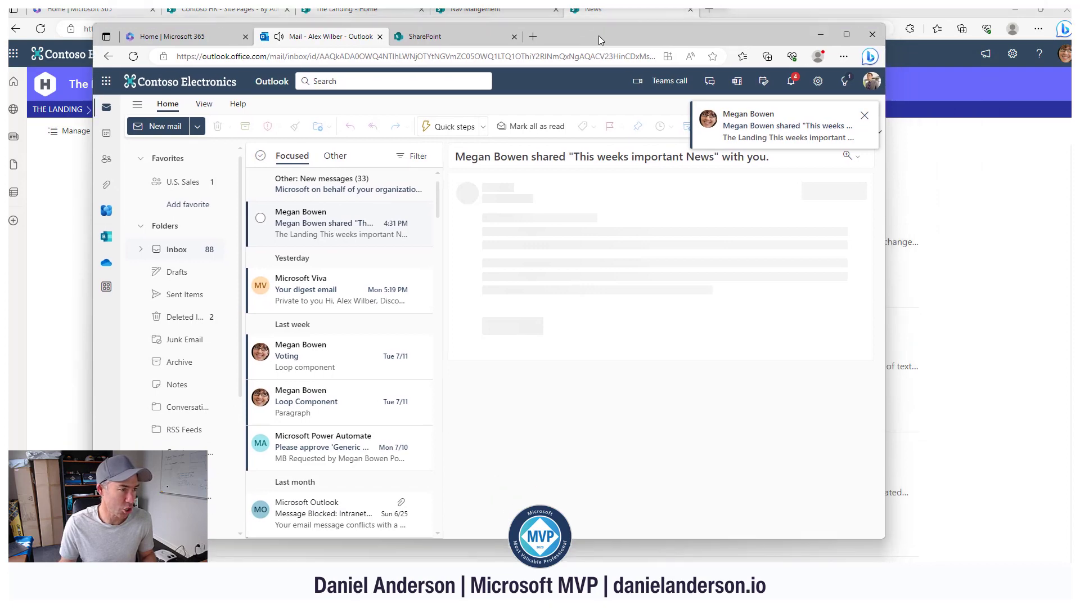
Maximize Outlook, scroll the received digest, and open the Chief Marketing Officer post.
left_click(850, 35)
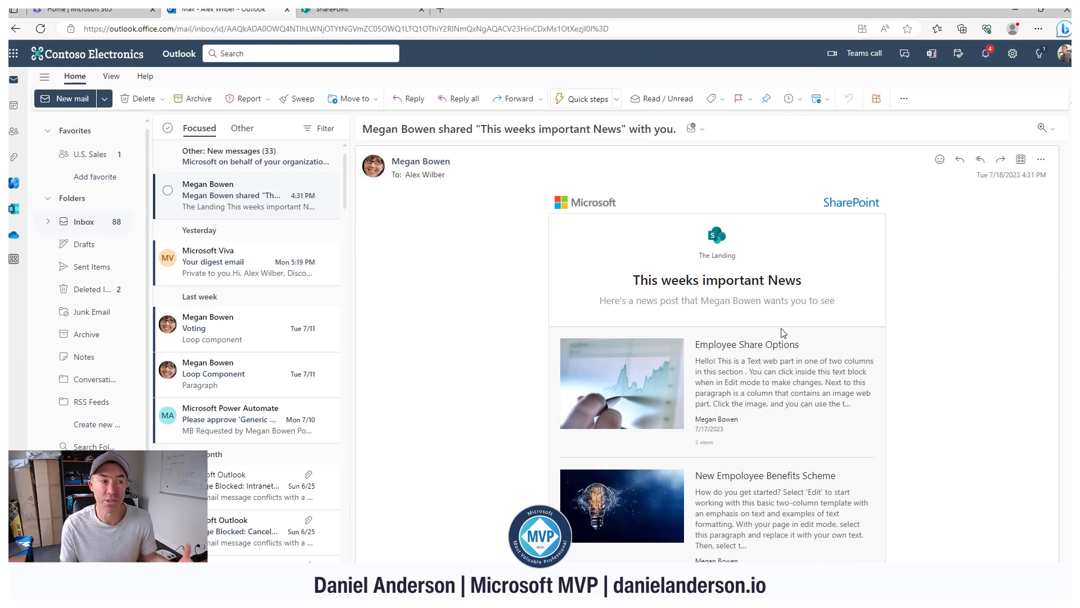
scroll(784, 332, "down", 10)
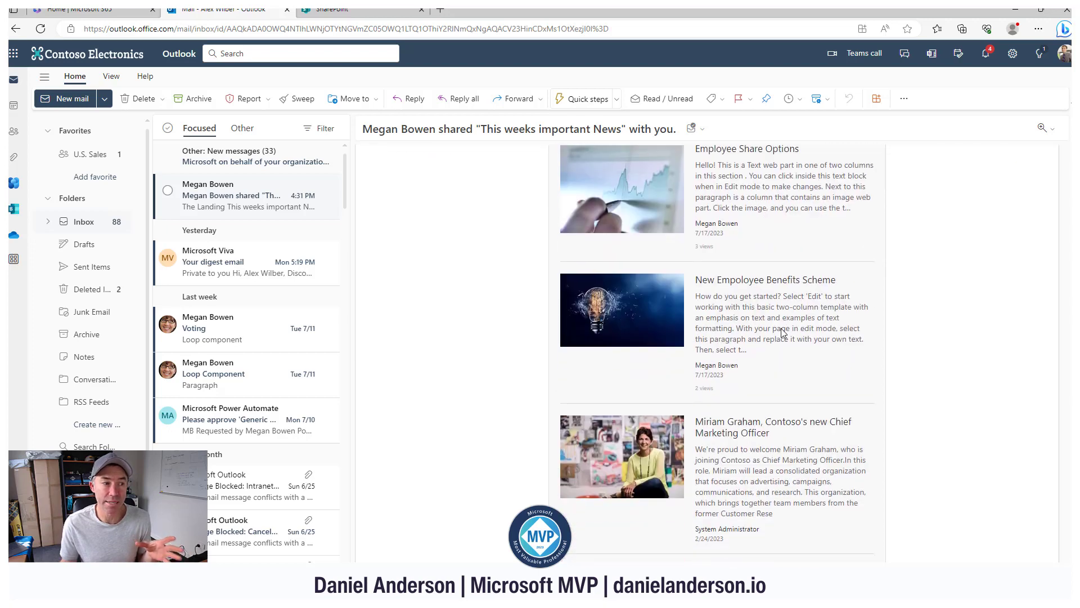
scroll(780, 328, "up", 10)
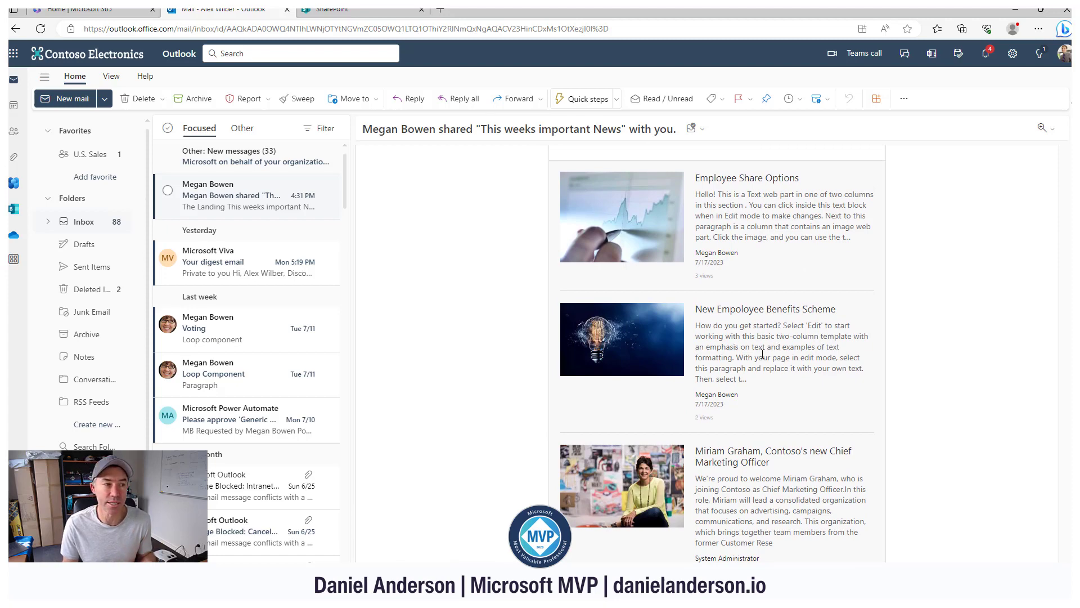
scroll(785, 329, "down", 3)
left_click(724, 330)
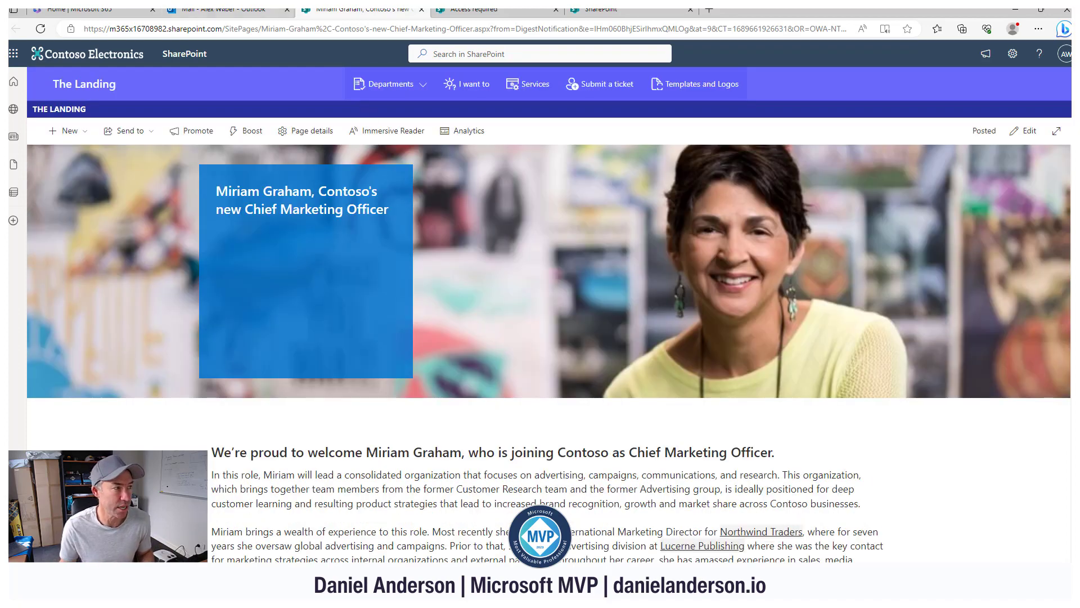
Go back to the news list and on to The Landing site's home page.
left_click(90, 9)
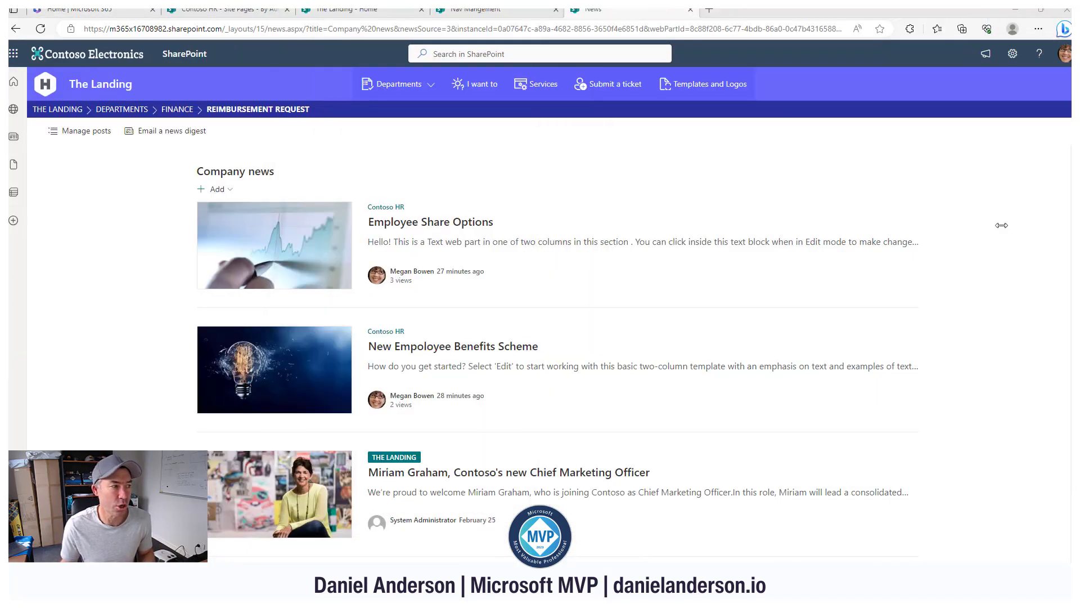
left_click(108, 84)
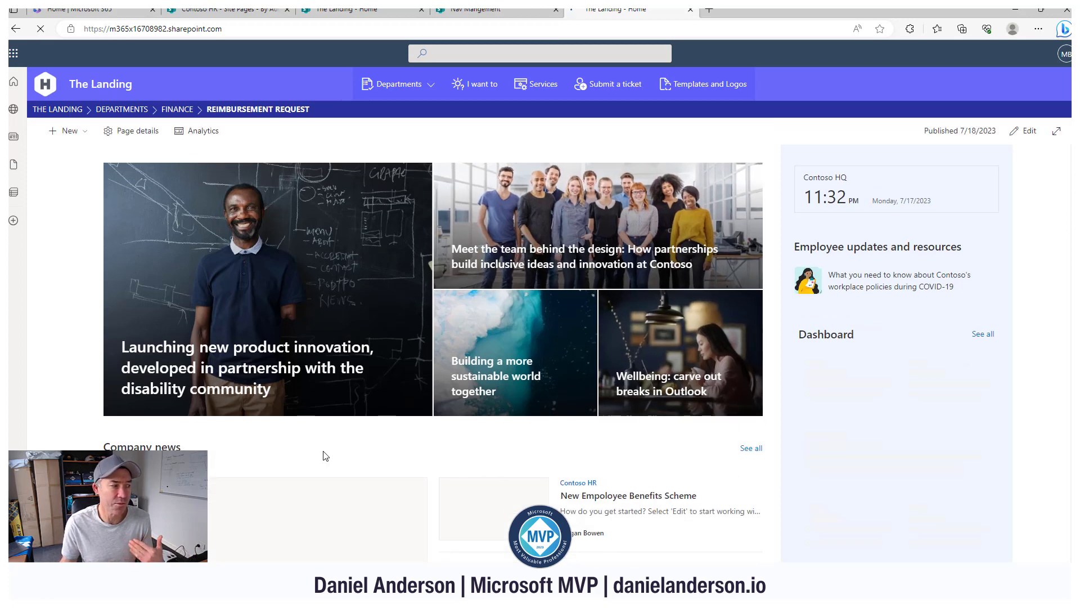
scroll(354, 436, "down", 3)
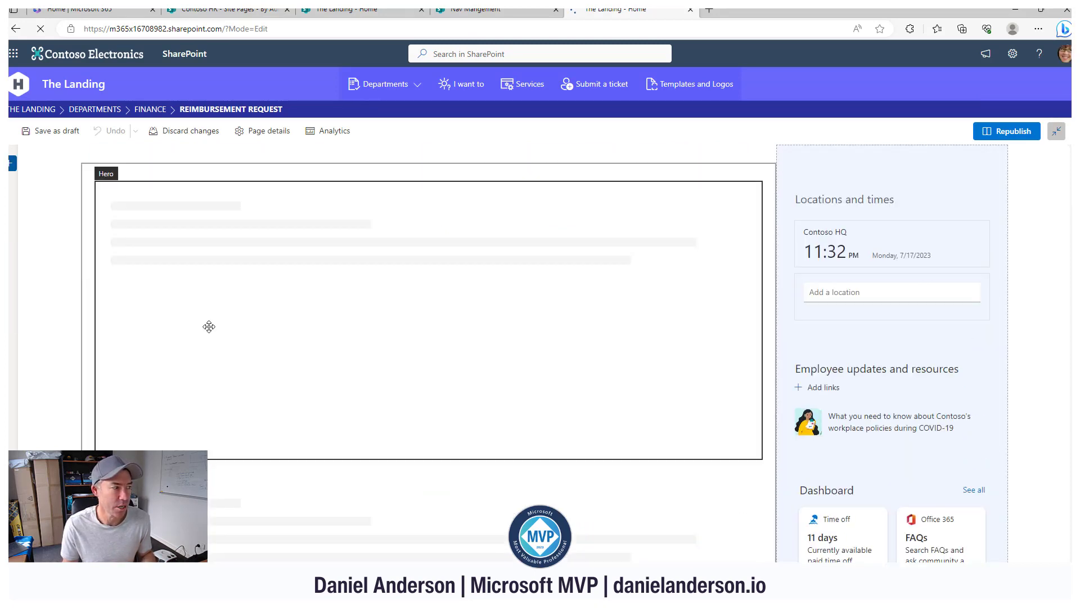
Select the Company news web part and open its settings pane.
scroll(208, 323, "down", 5)
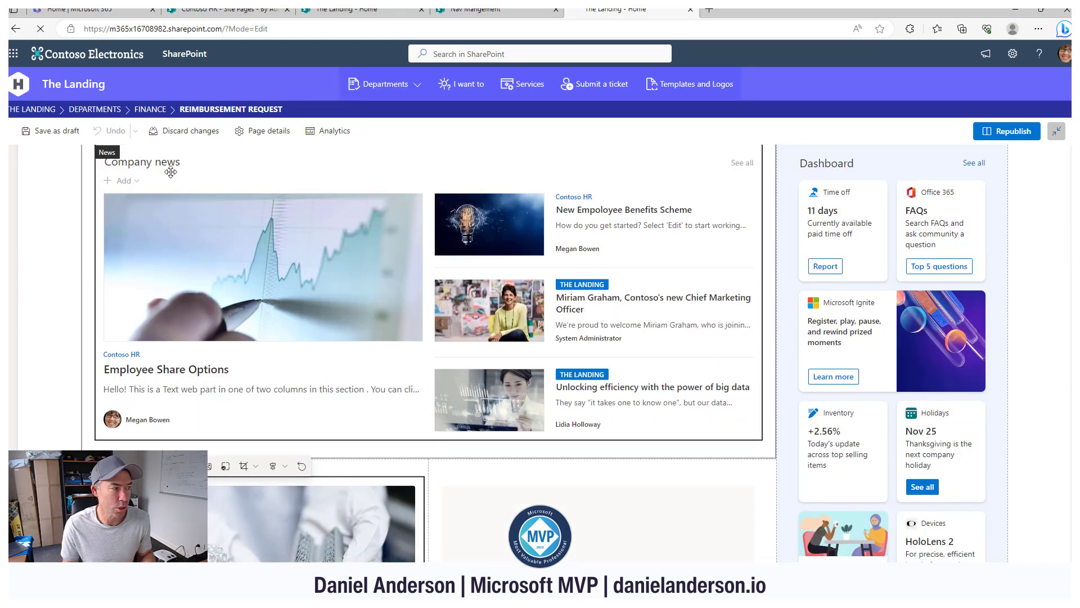
left_click(166, 169)
left_click(125, 156)
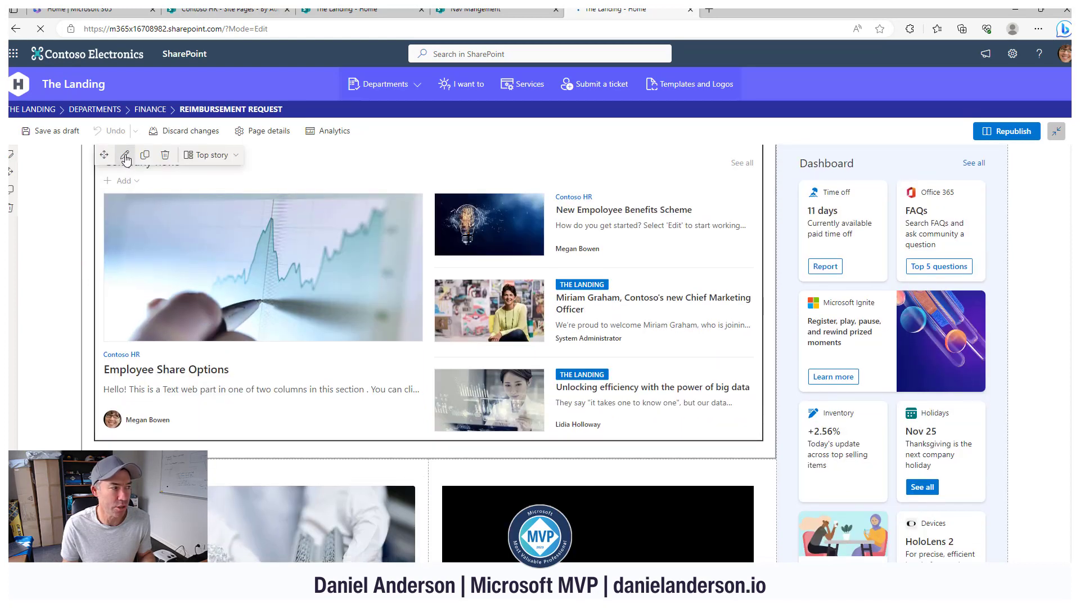